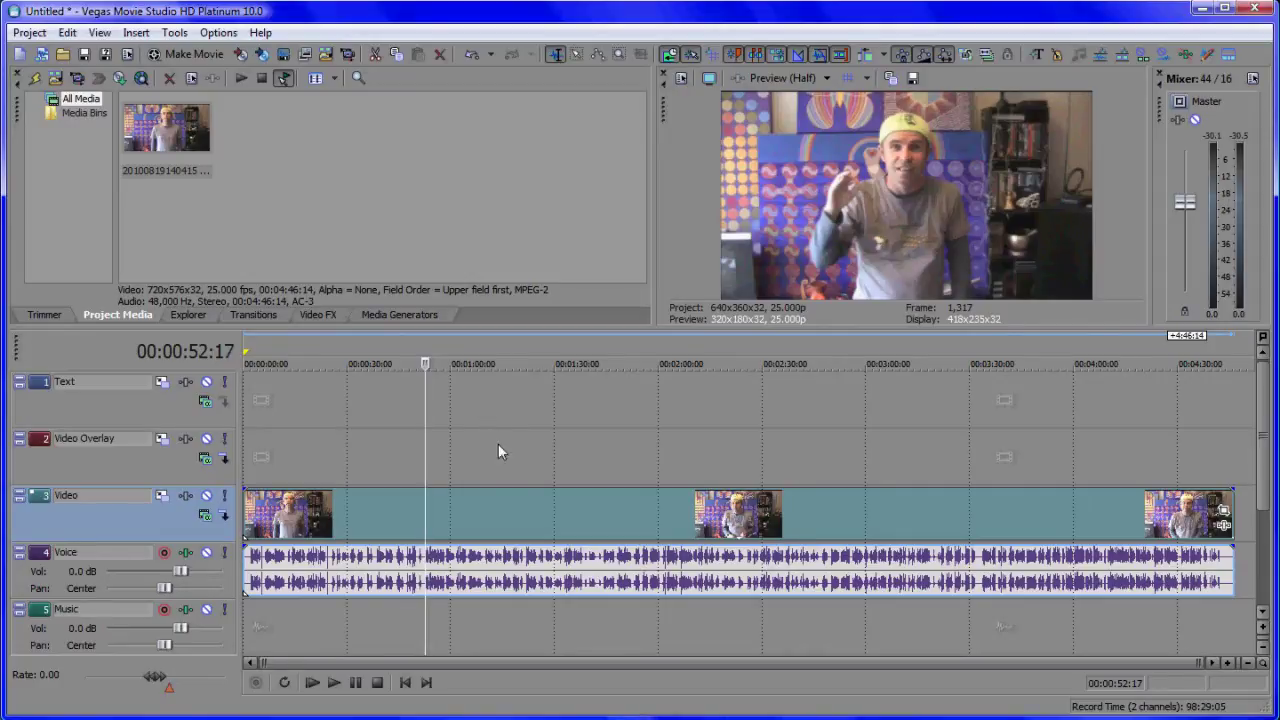
- Apply Sony Deform from the Plug-In Chooser as a Video Event FX on the timeline clip
right_click(489, 513)
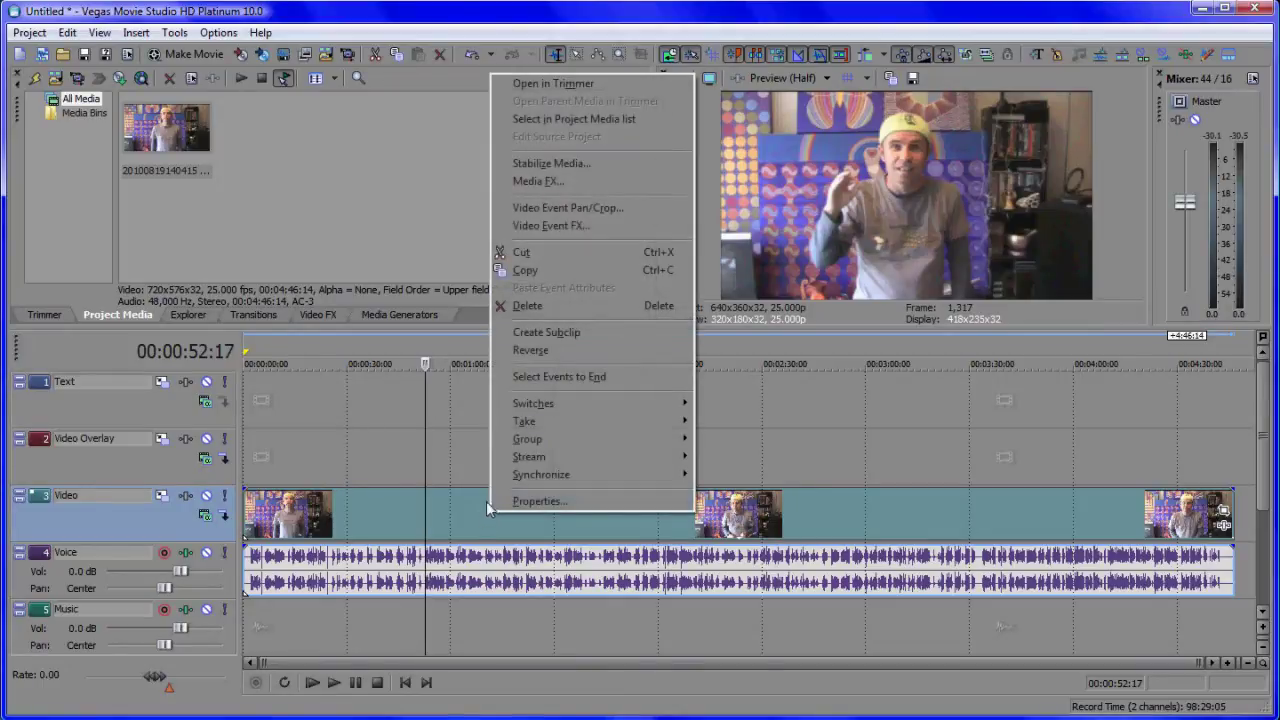
left_click(539, 228)
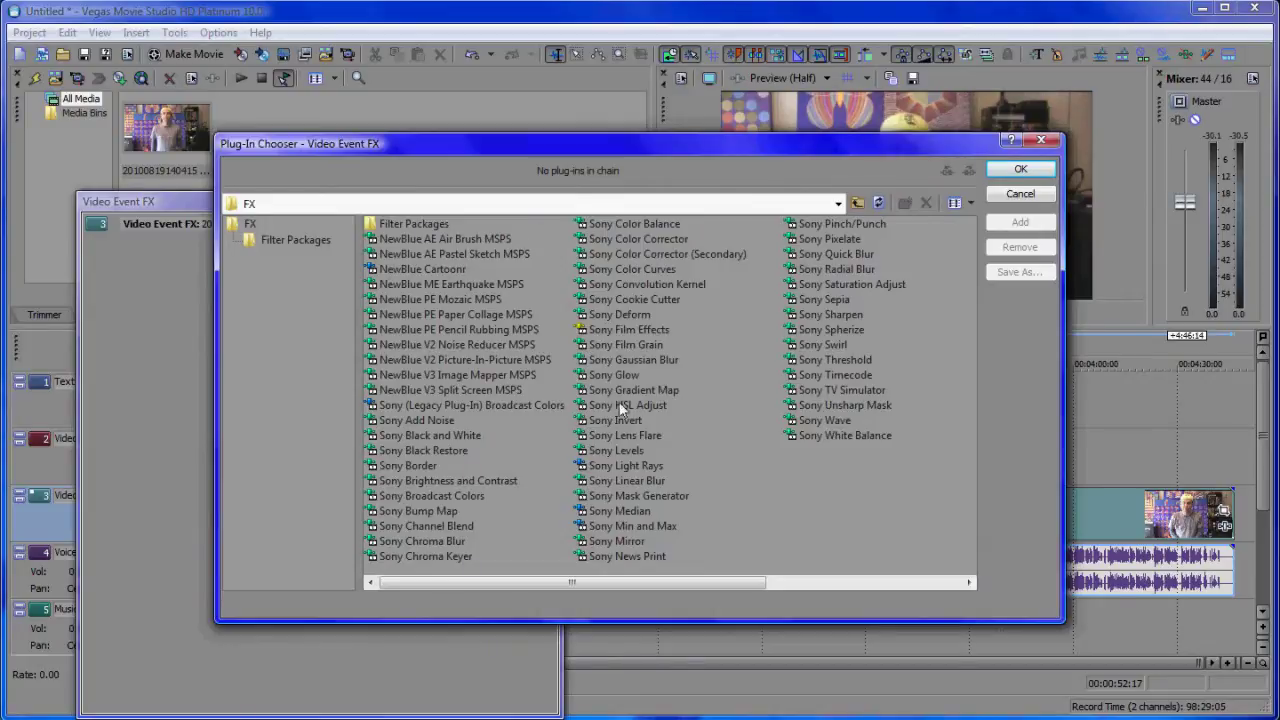
left_click(626, 315)
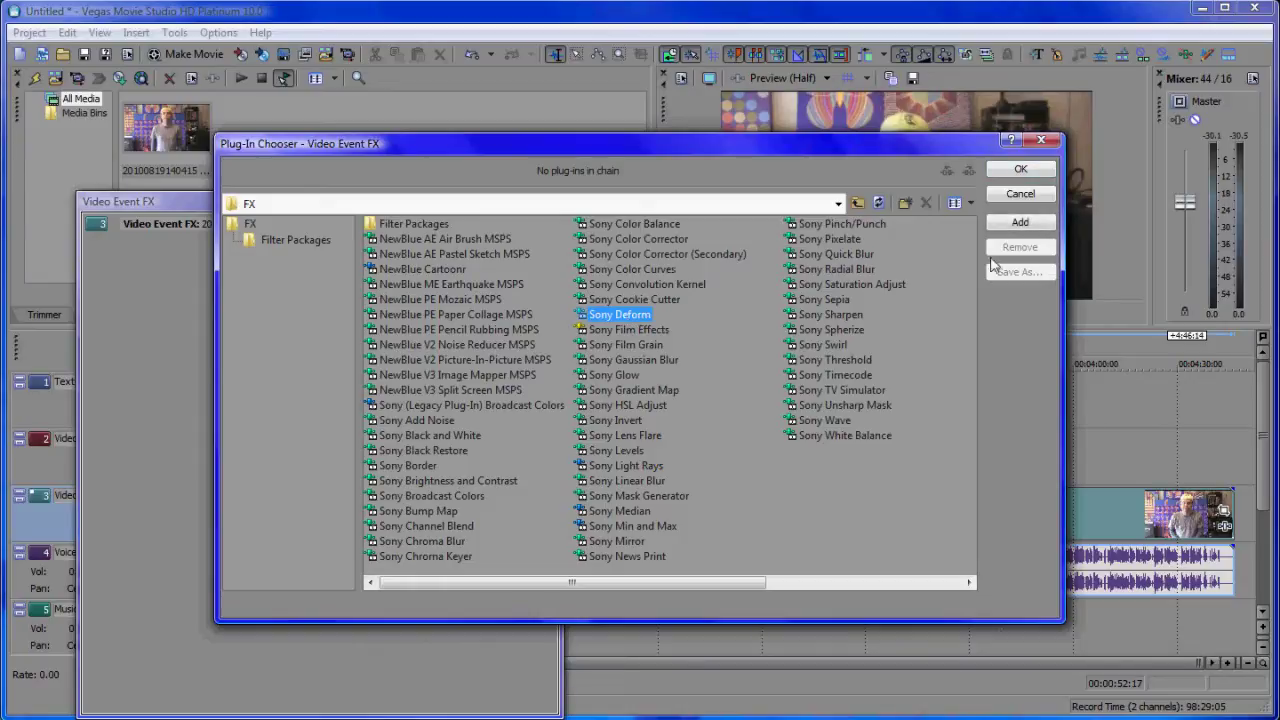
left_click(1015, 229)
left_click(1015, 170)
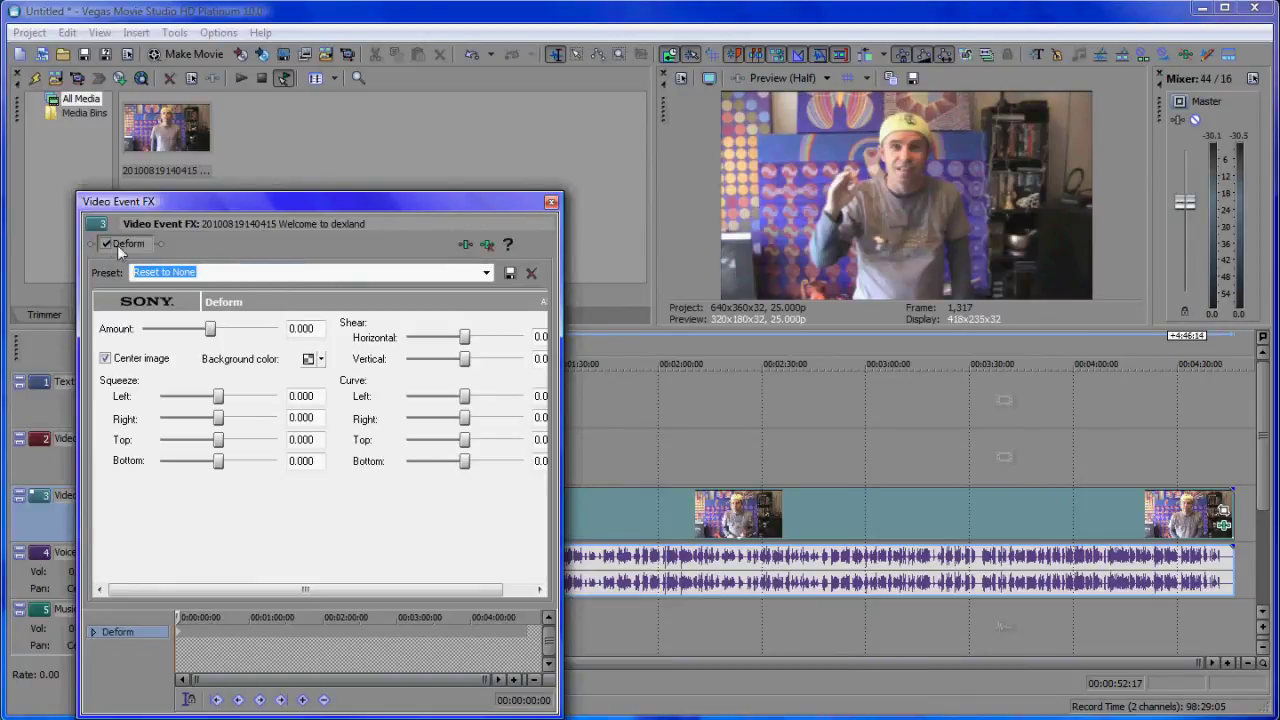
- Apply the Shear Horizontally, Squeeze Top, Curve Bottom and Curve Left Deform presets in turn
left_click(486, 273)
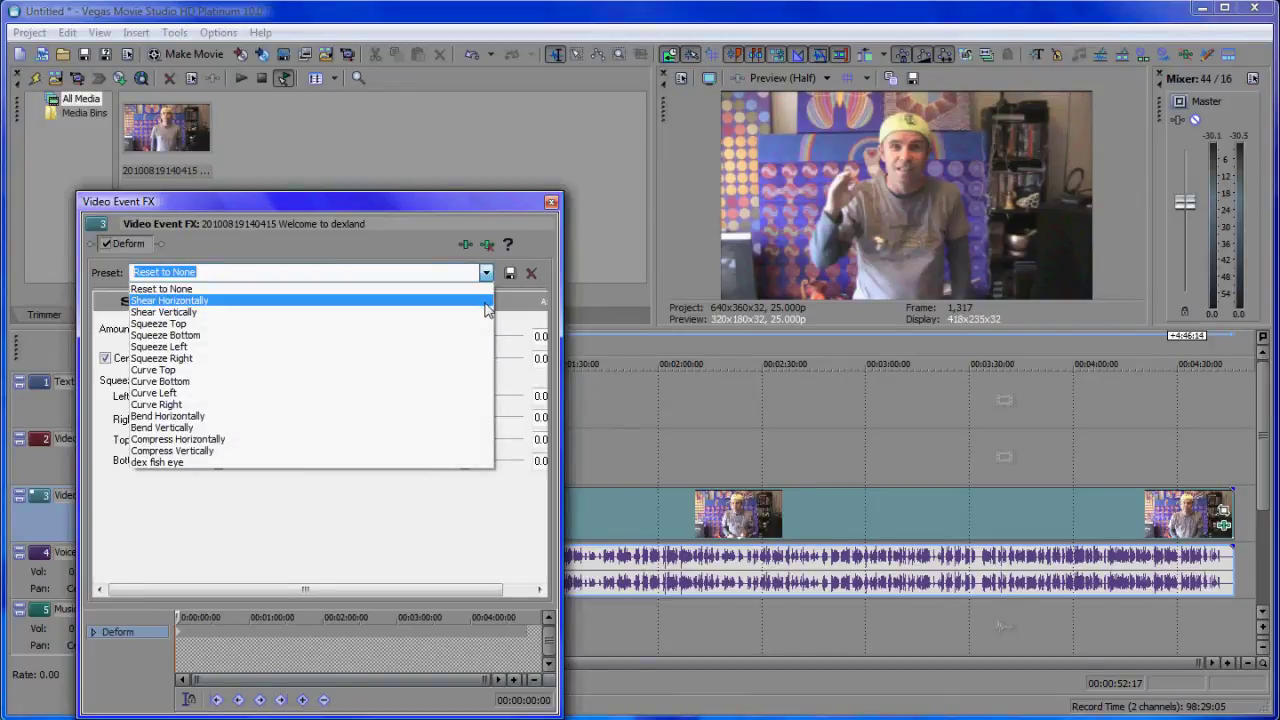
left_click(485, 301)
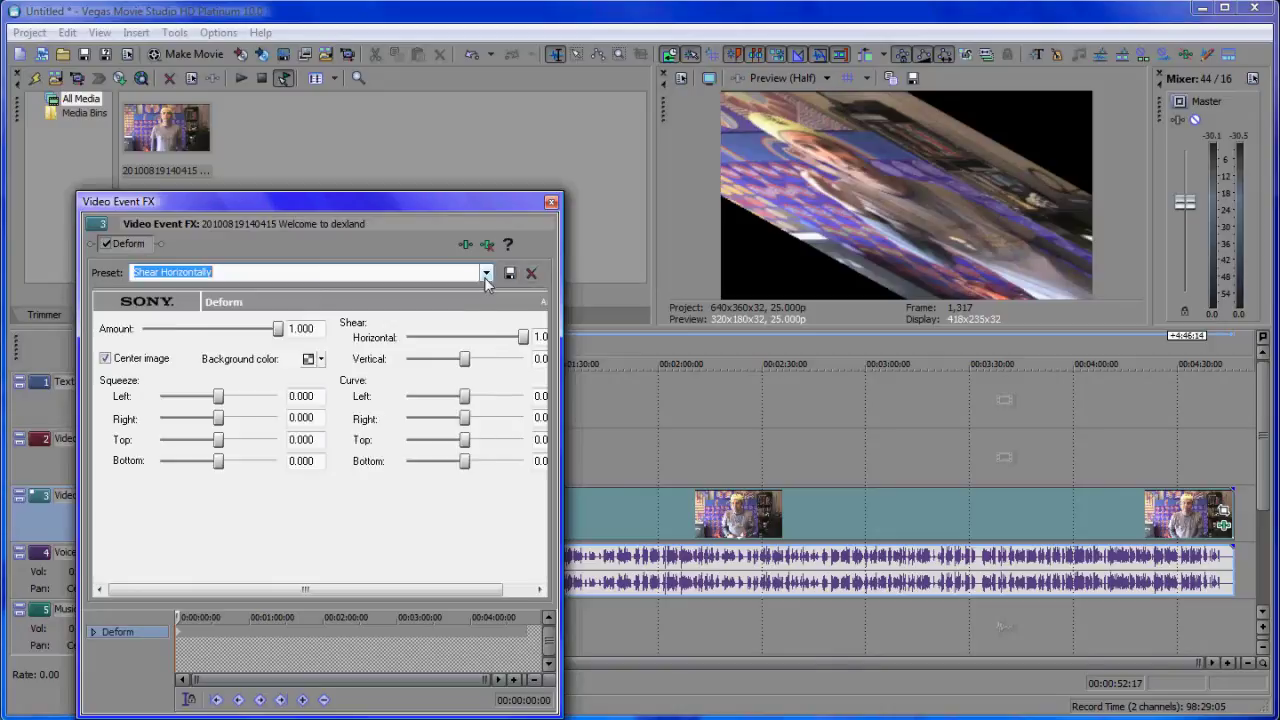
left_click(487, 274)
left_click(475, 327)
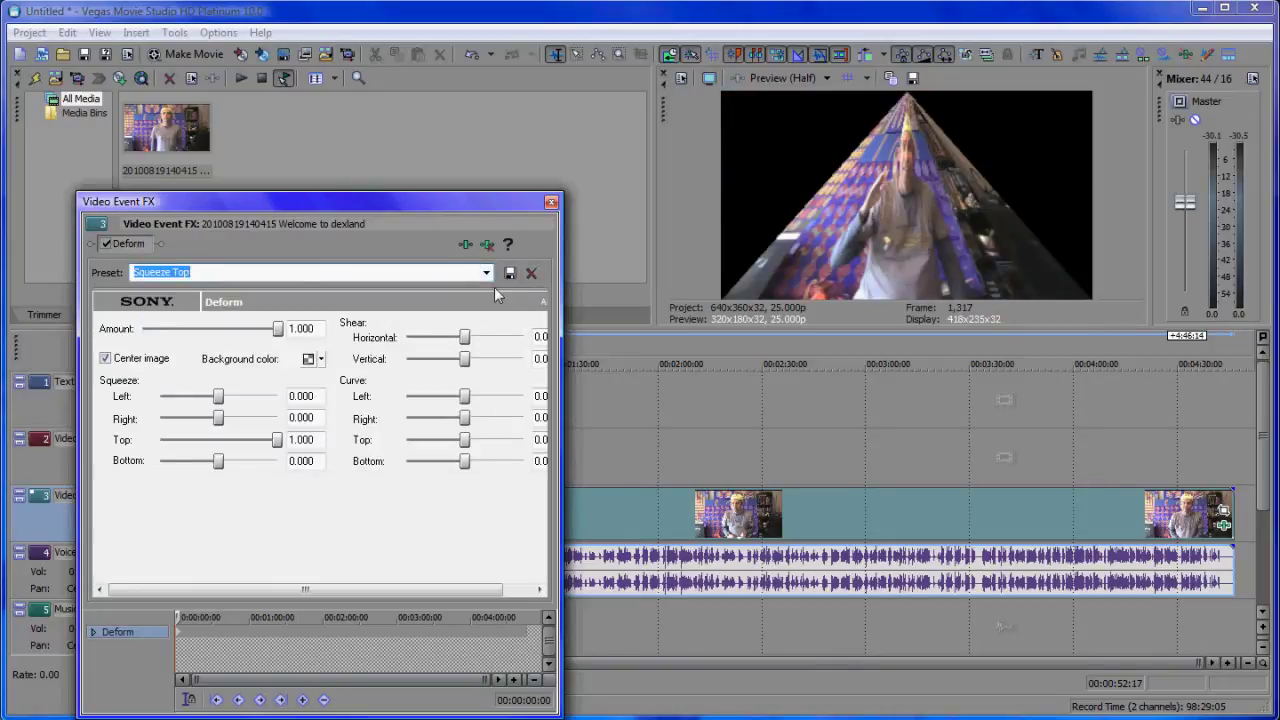
left_click(487, 273)
left_click(477, 375)
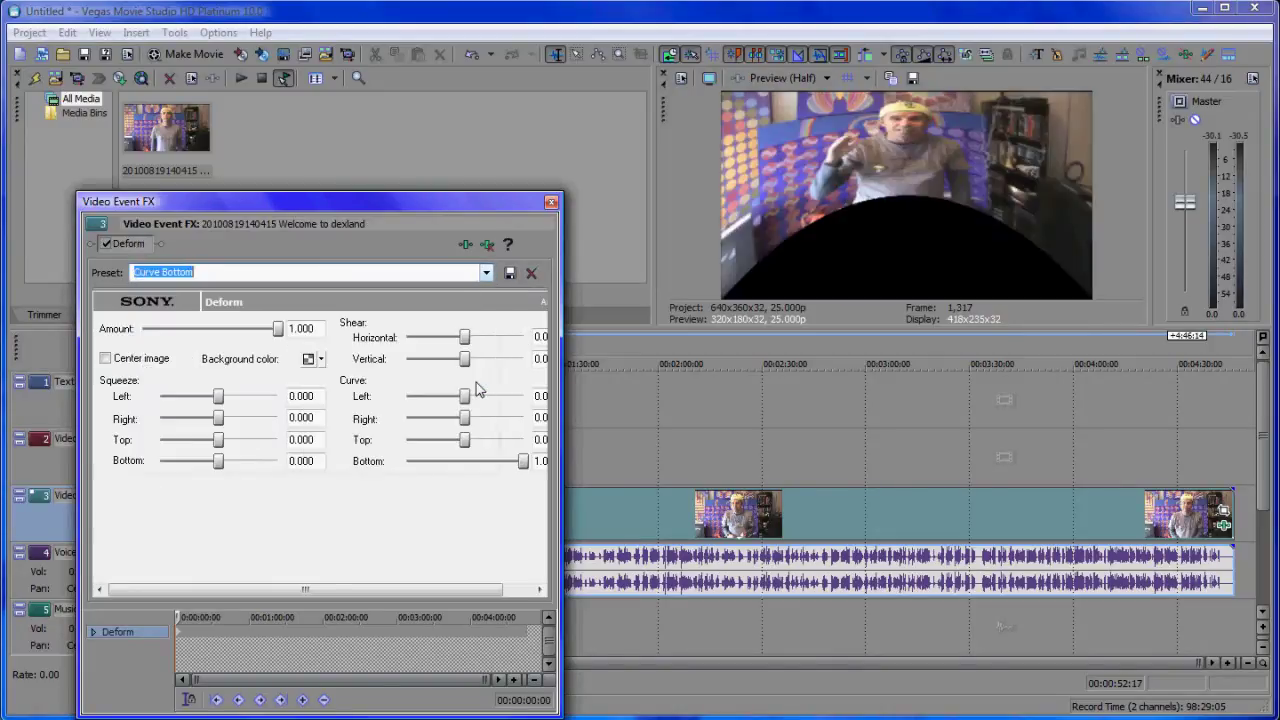
left_click(487, 273)
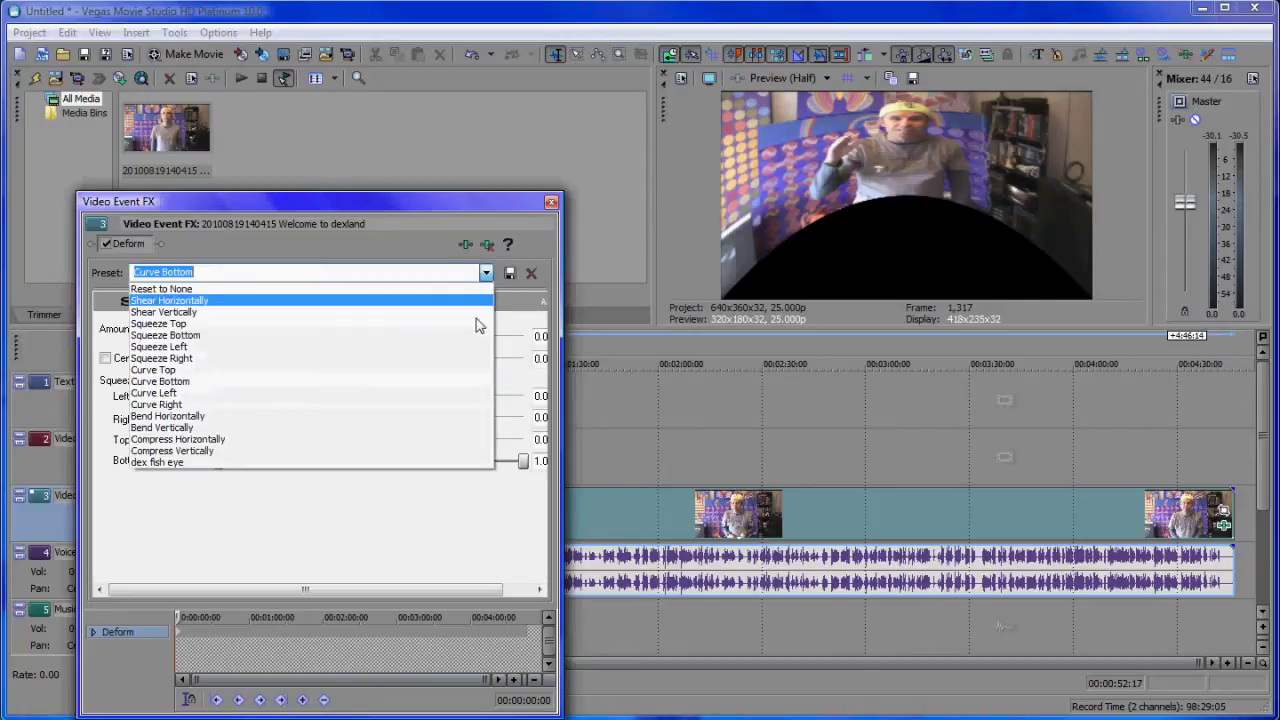
left_click(470, 400)
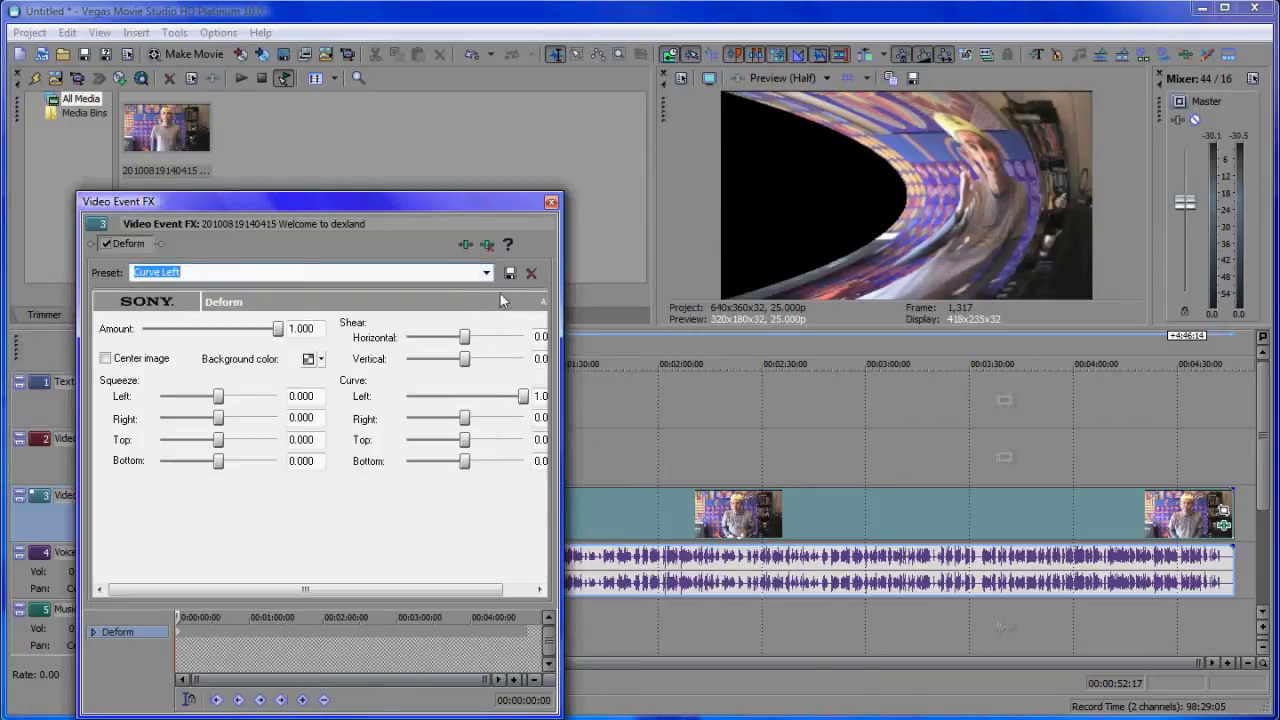
left_click(487, 273)
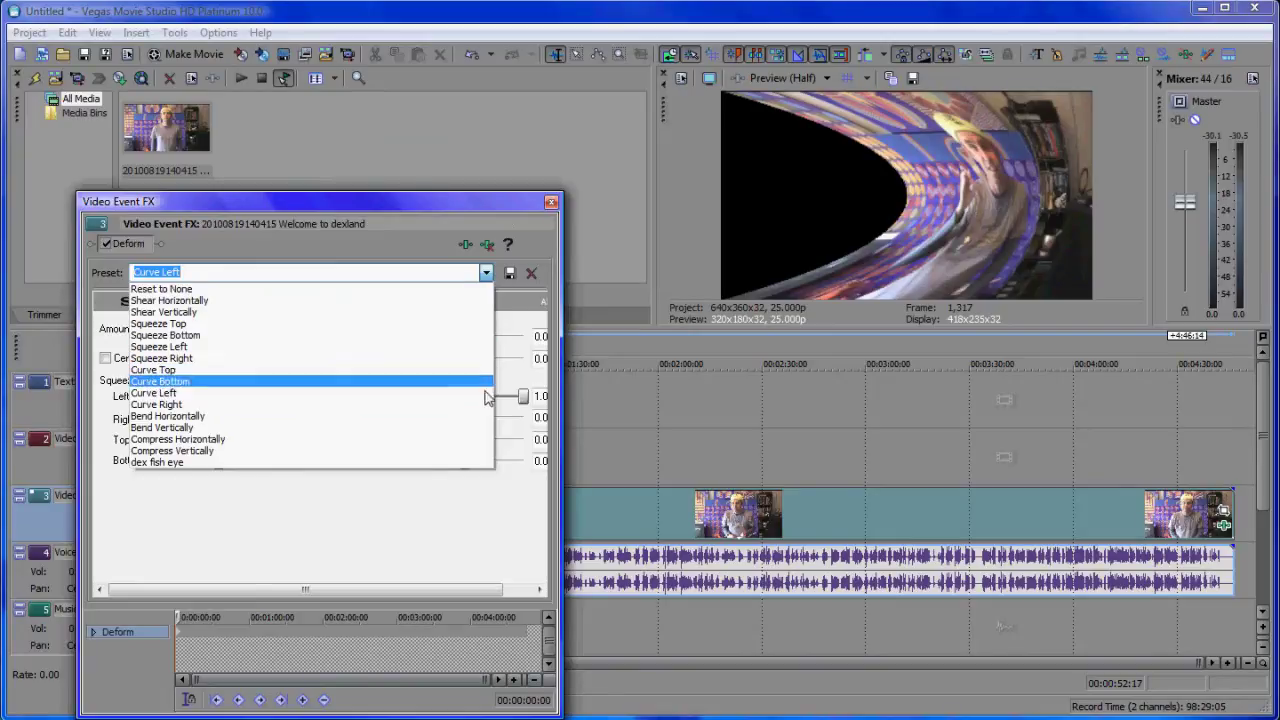
- Choose the custom 'dex fish eye' Deform preset and review its slider values
left_click(488, 464)
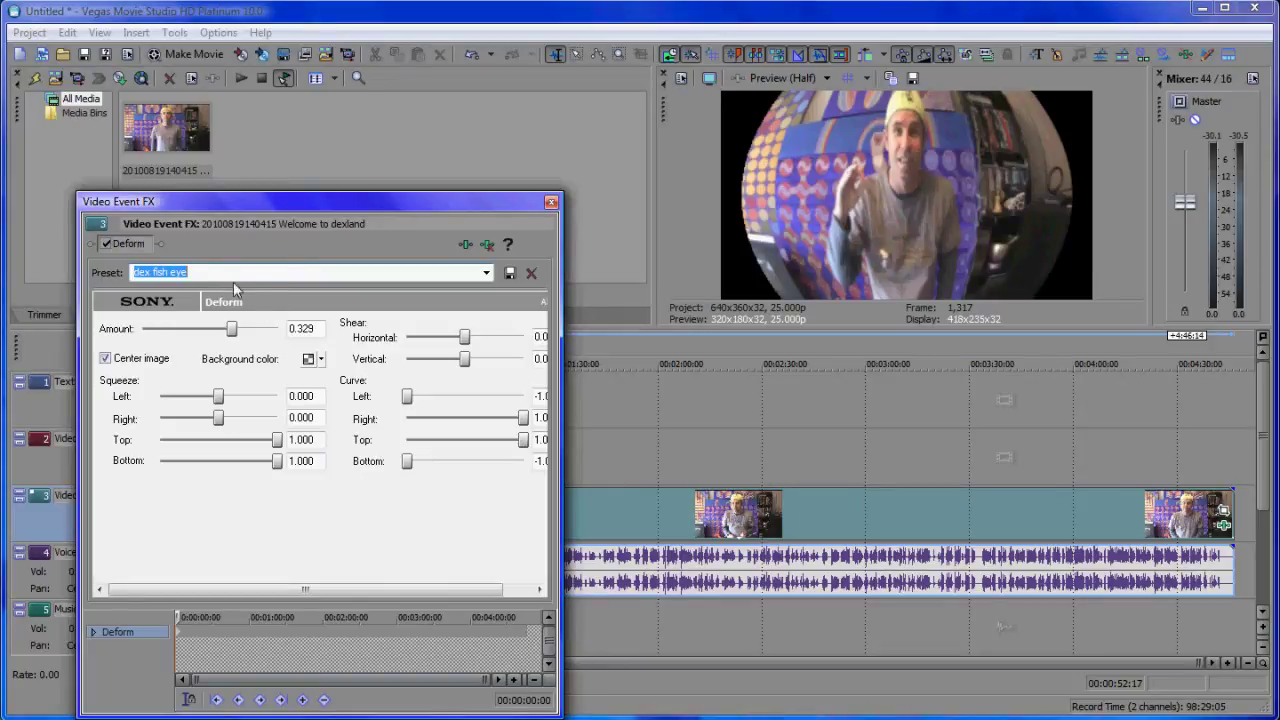
left_click(510, 272)
left_click(219, 425)
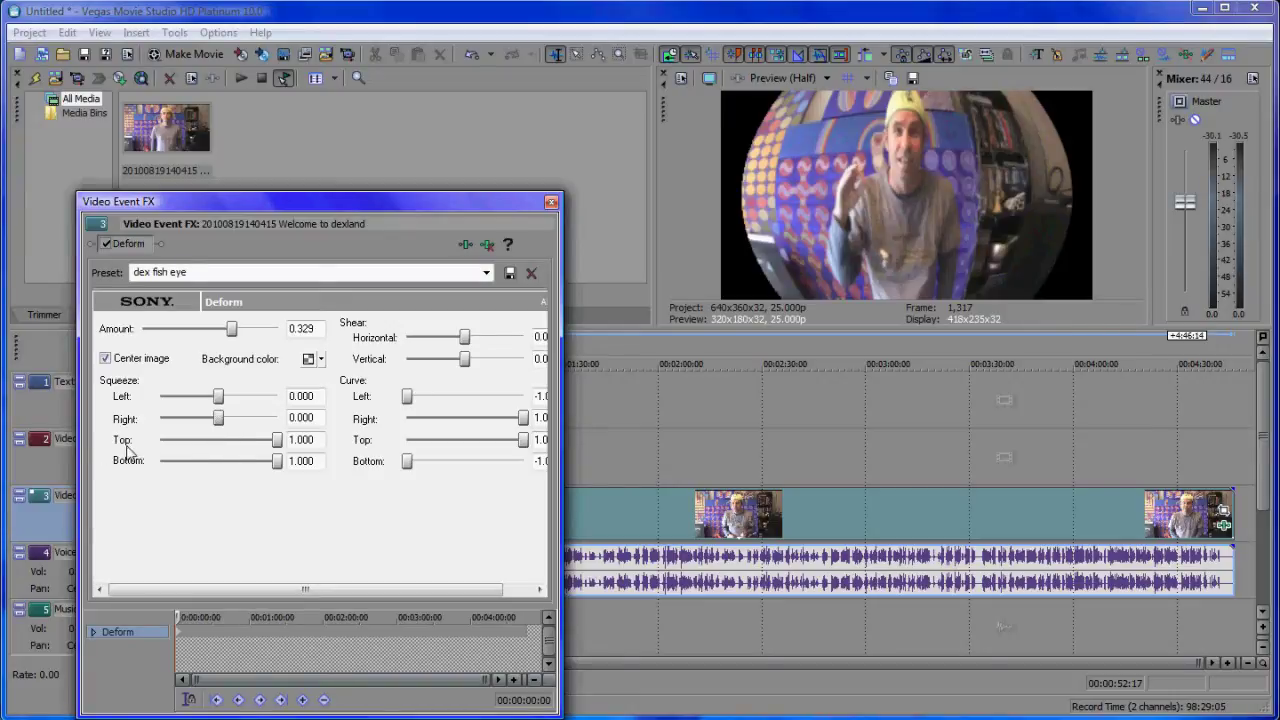
left_click(305, 442)
- Widen the Video Event FX window so the full Deform curve and squeeze values show
left_click_drag(563, 396, 597, 400)
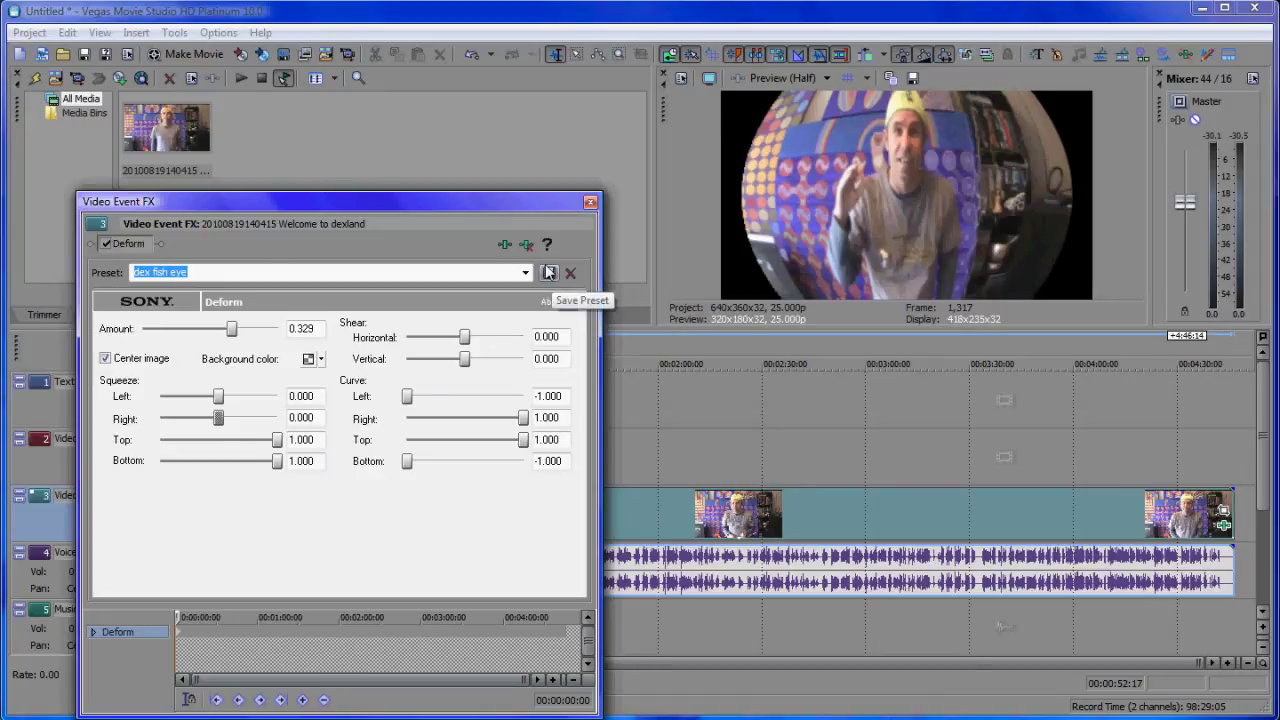
- Close the Deform settings and play the timeline to preview the fisheye clip
left_click(590, 204)
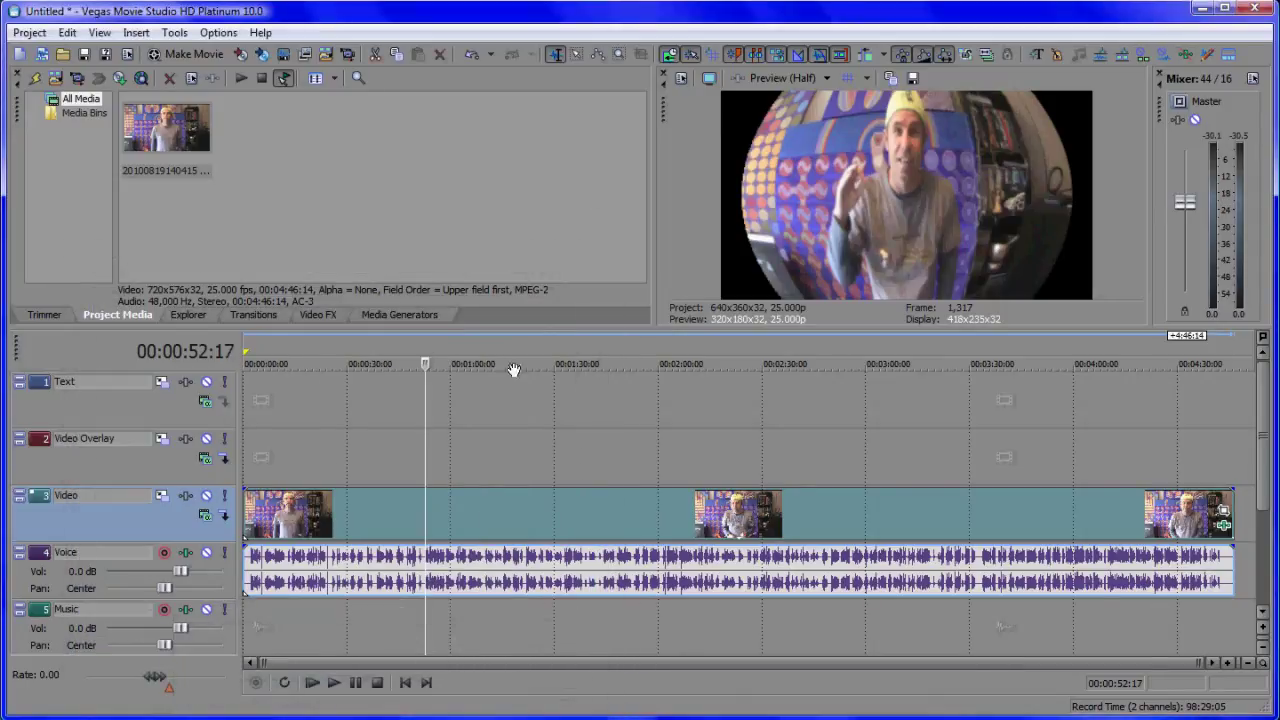
left_click(333, 682)
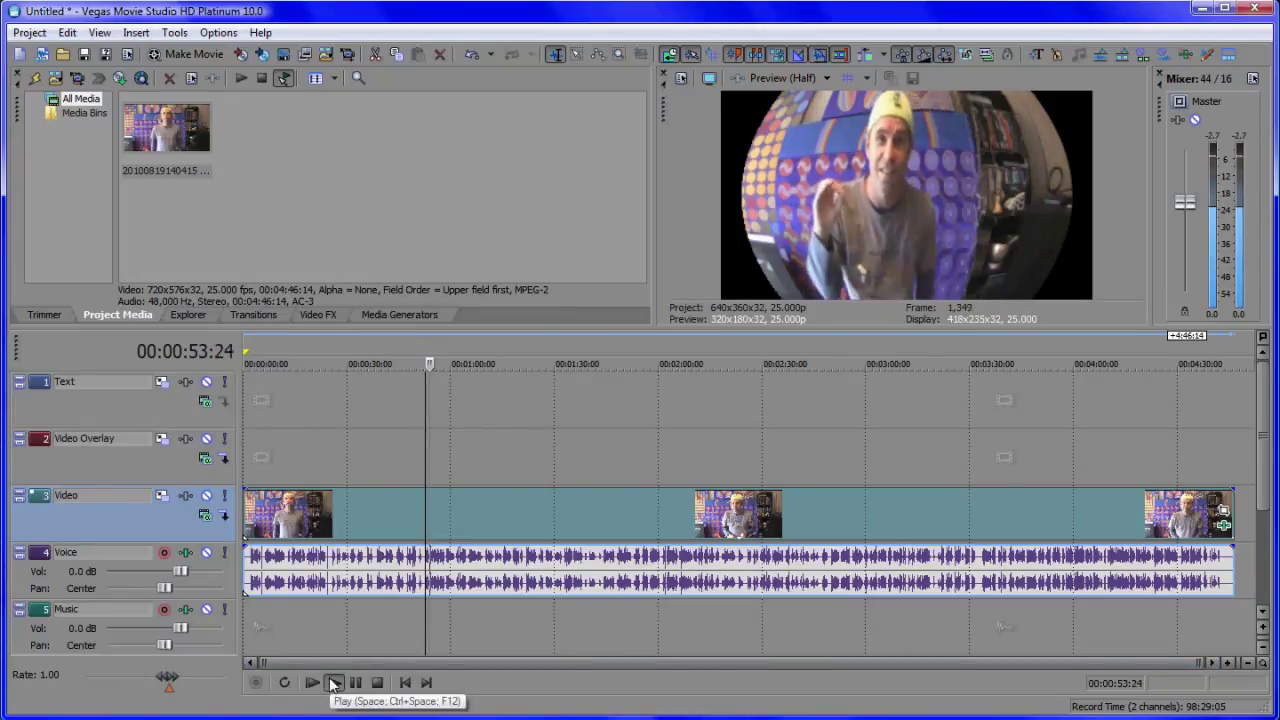